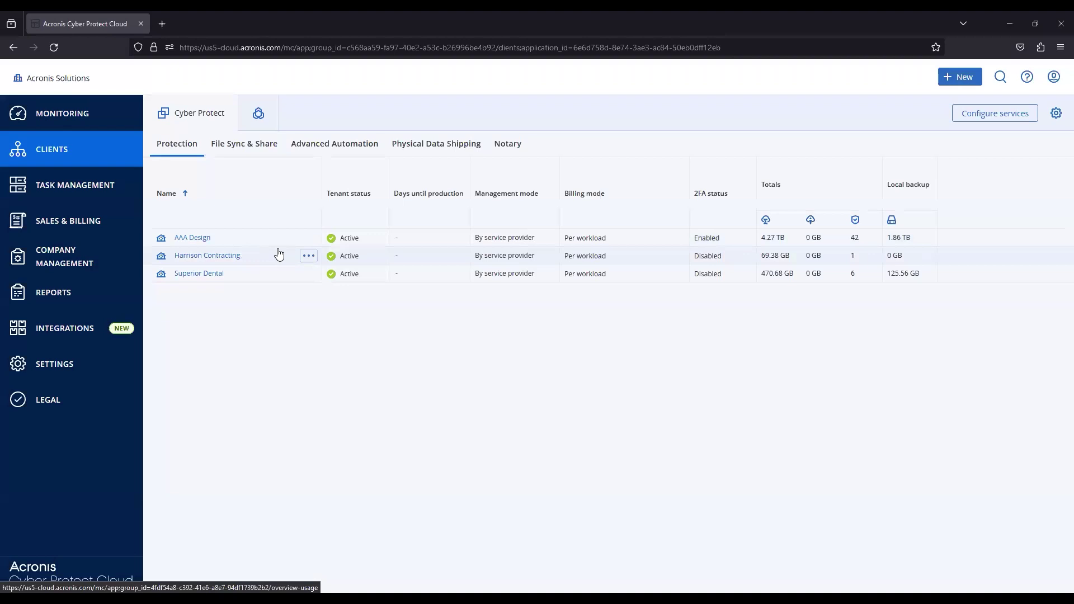
Open an AAA Design user's account details and scroll to their roles and notification settings
left_click(235, 254)
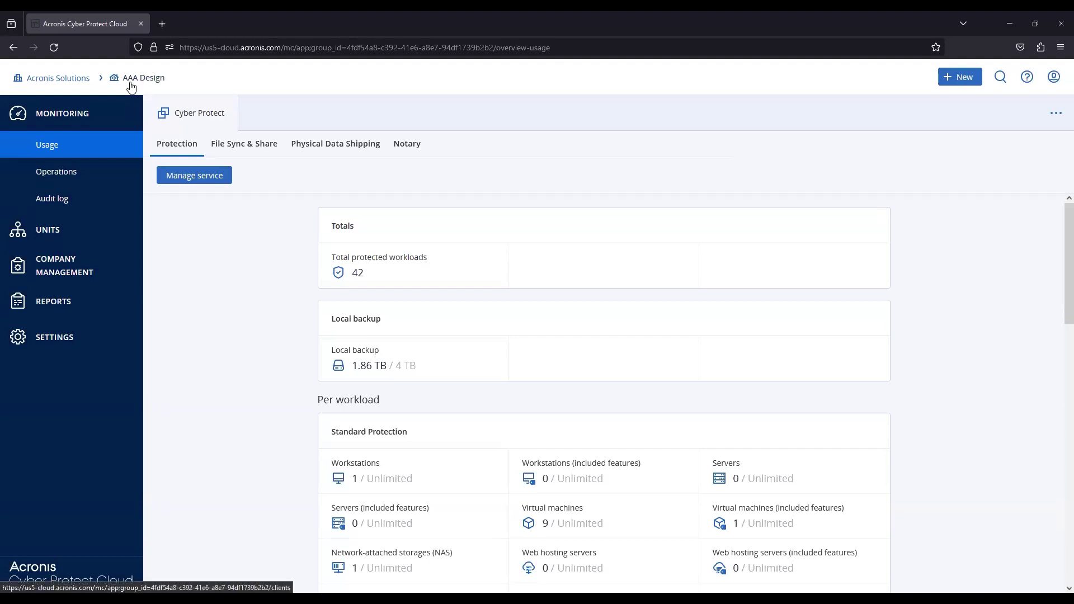
left_click(67, 270)
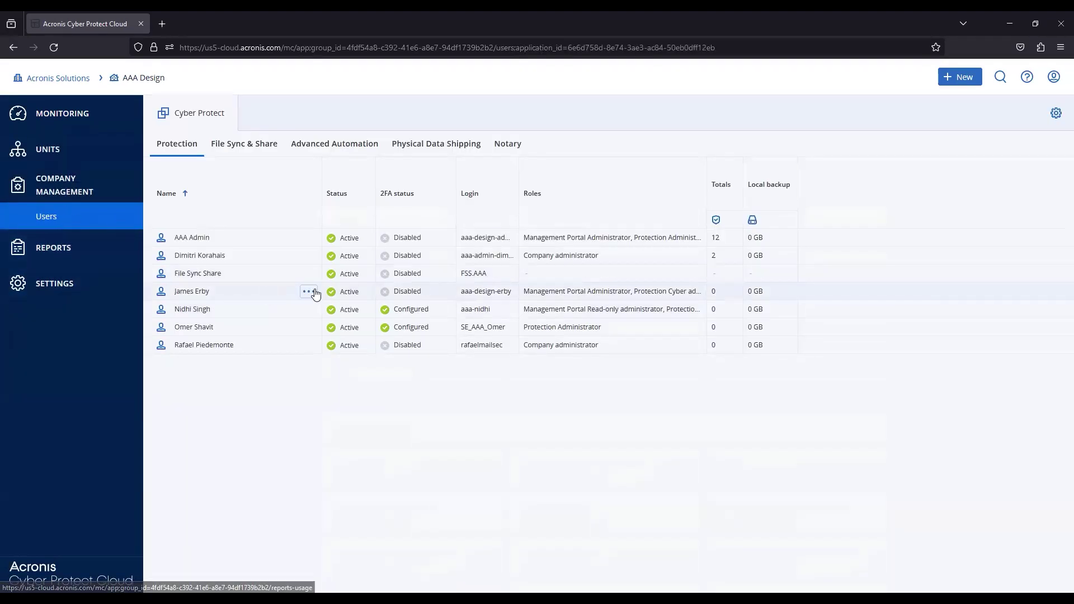
left_click(473, 300)
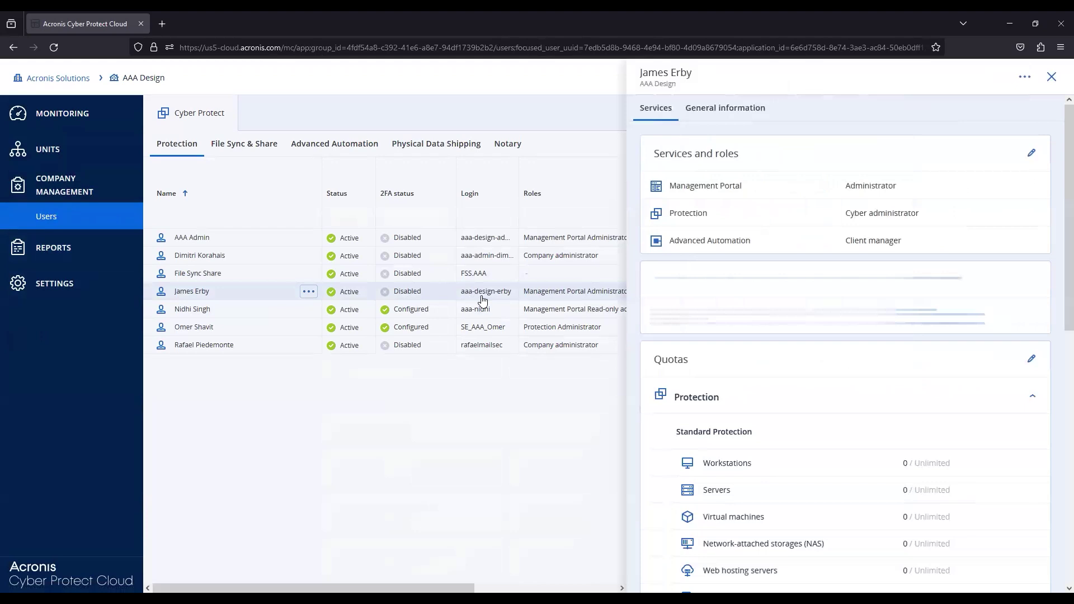
scroll(915, 312, "down", 3)
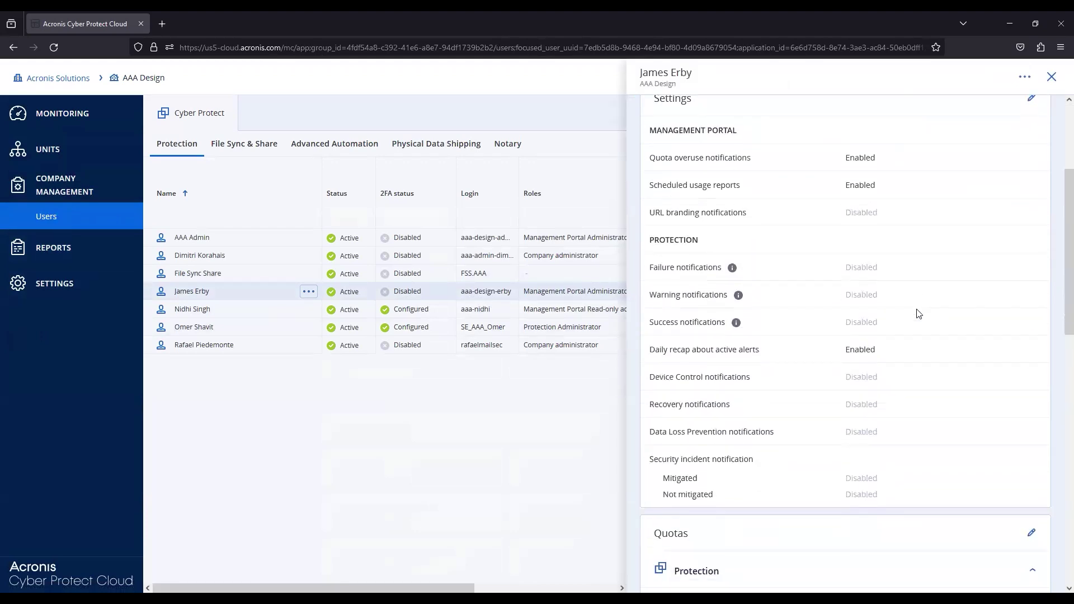
scroll(918, 314, "down", 1)
scroll(838, 243, "up", 2)
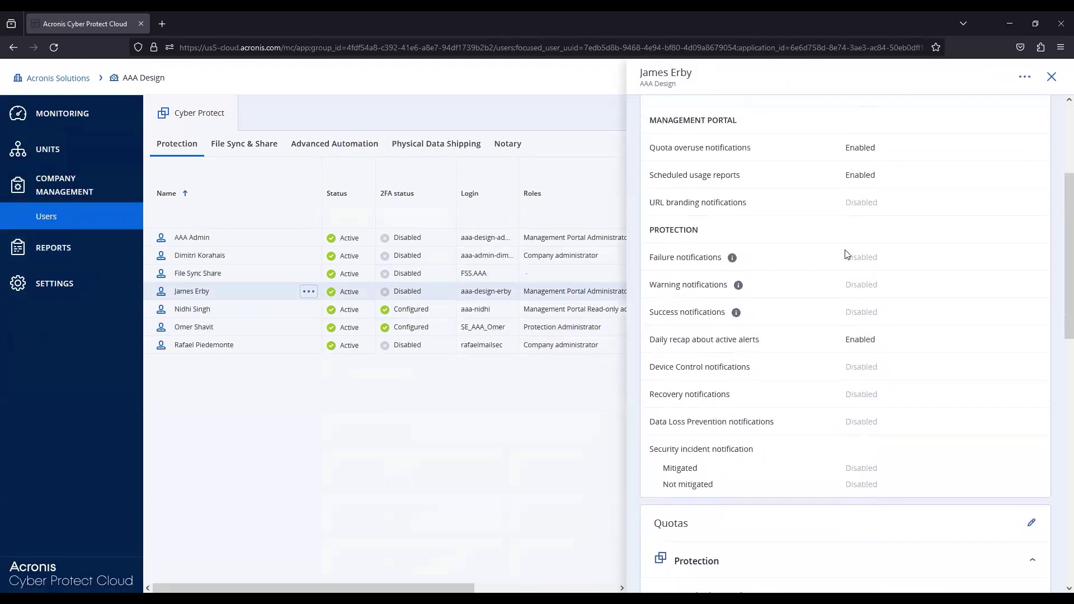
Make the user's notification settings editable, review the checkboxes, then close the user details panel
left_click(1031, 151)
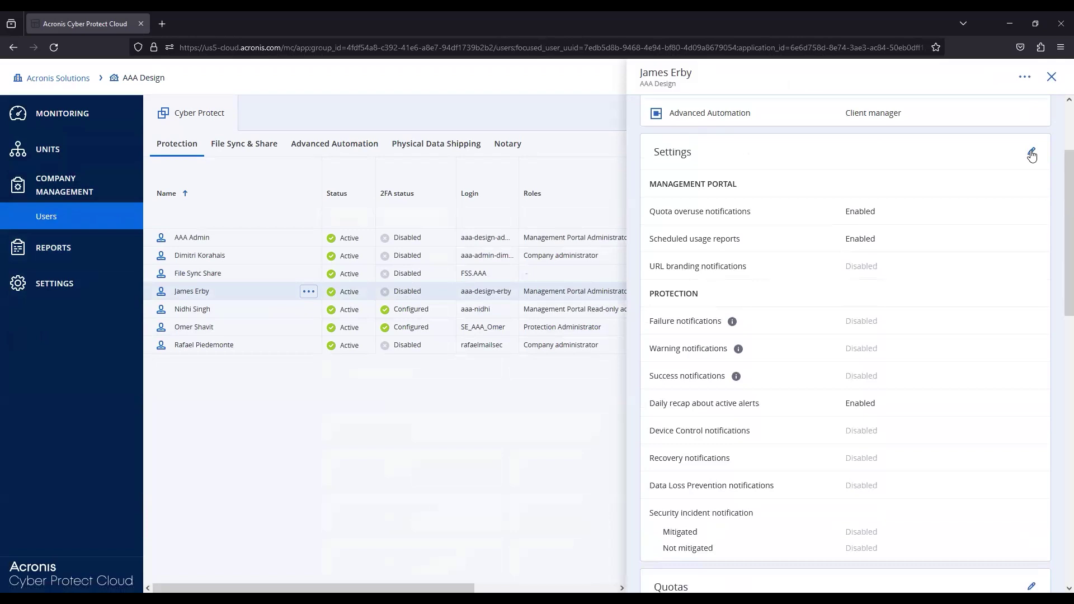
scroll(943, 226, "down", 1)
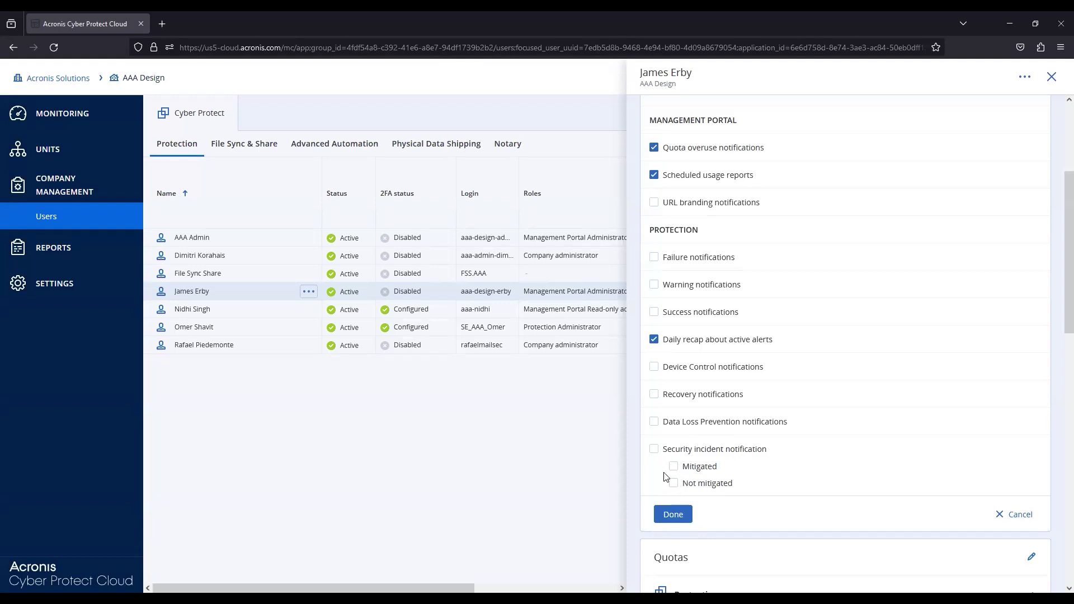
scroll(786, 445, "up", 4)
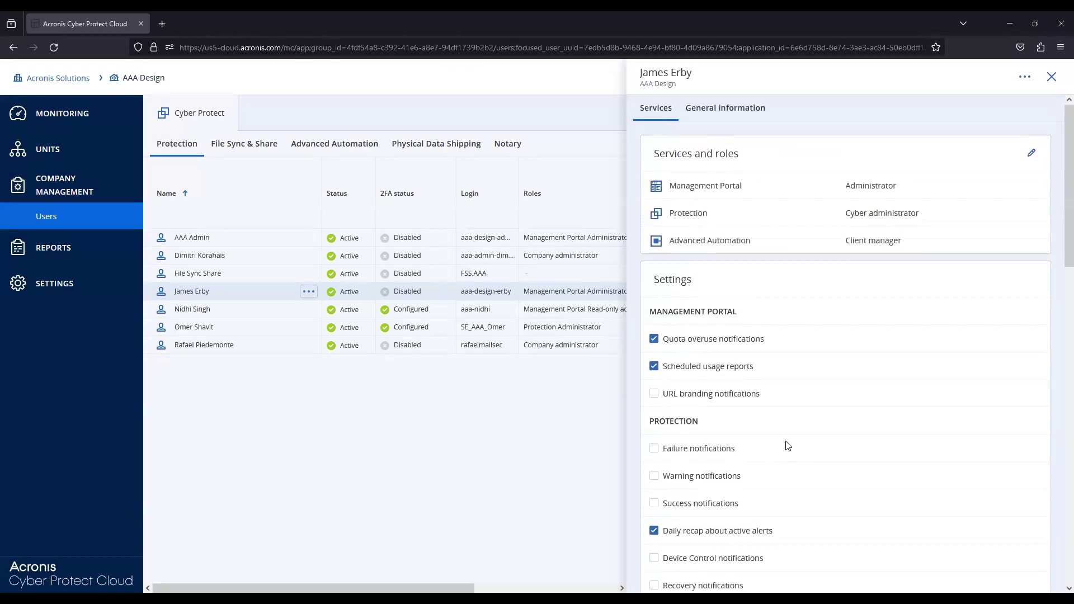
left_click(1052, 76)
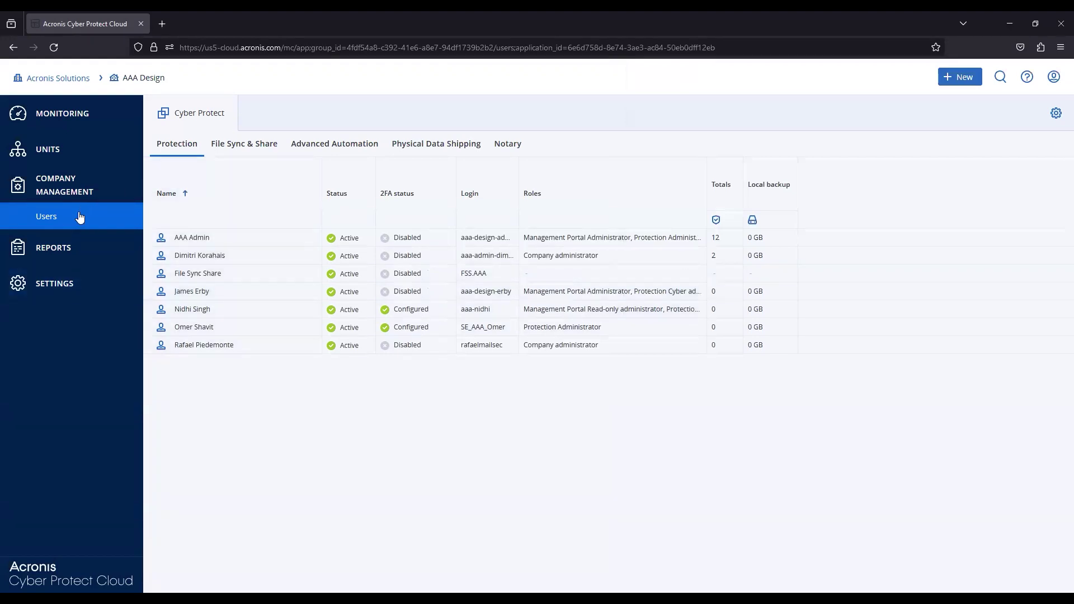
From AAA Design's usage overview, open its Cyber Protect console Overview dashboard
left_click(58, 124)
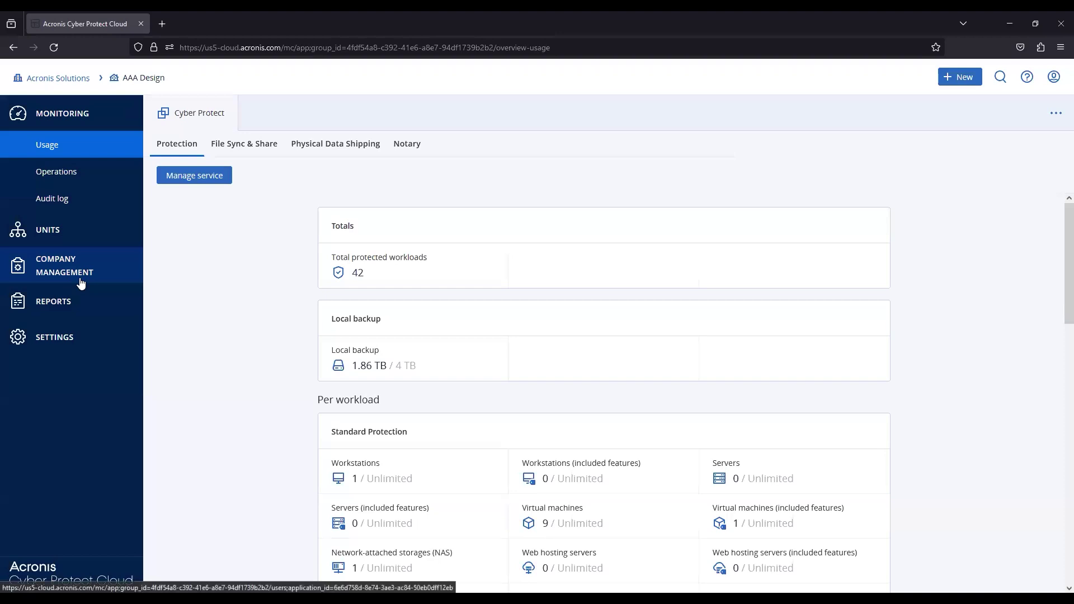
left_click(188, 178)
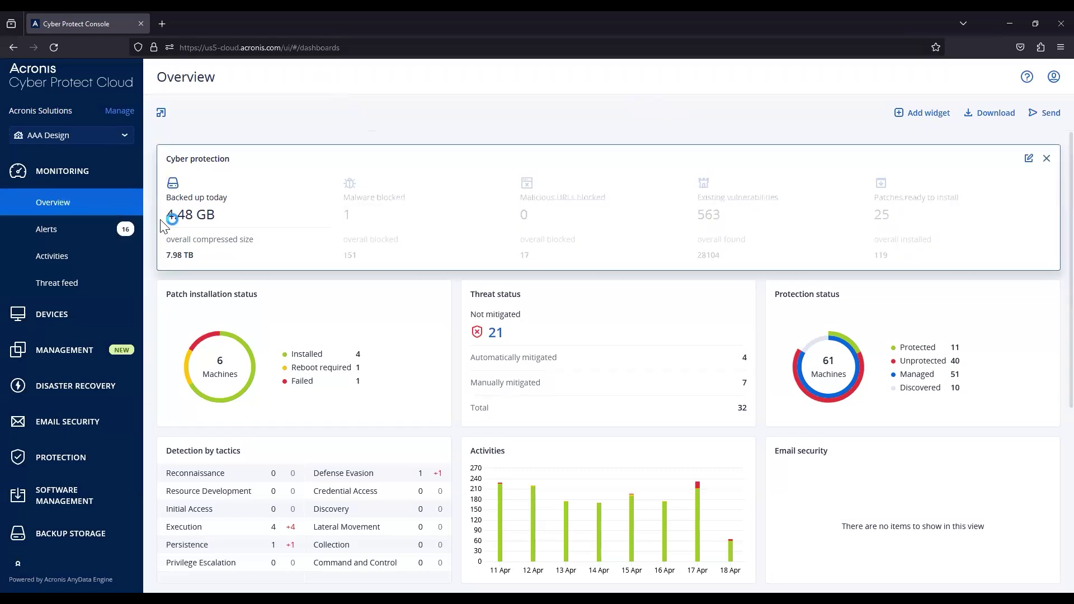
Open the Alerts list and scroll through all 16 alerts, from the EDR incident to warnings
left_click(44, 235)
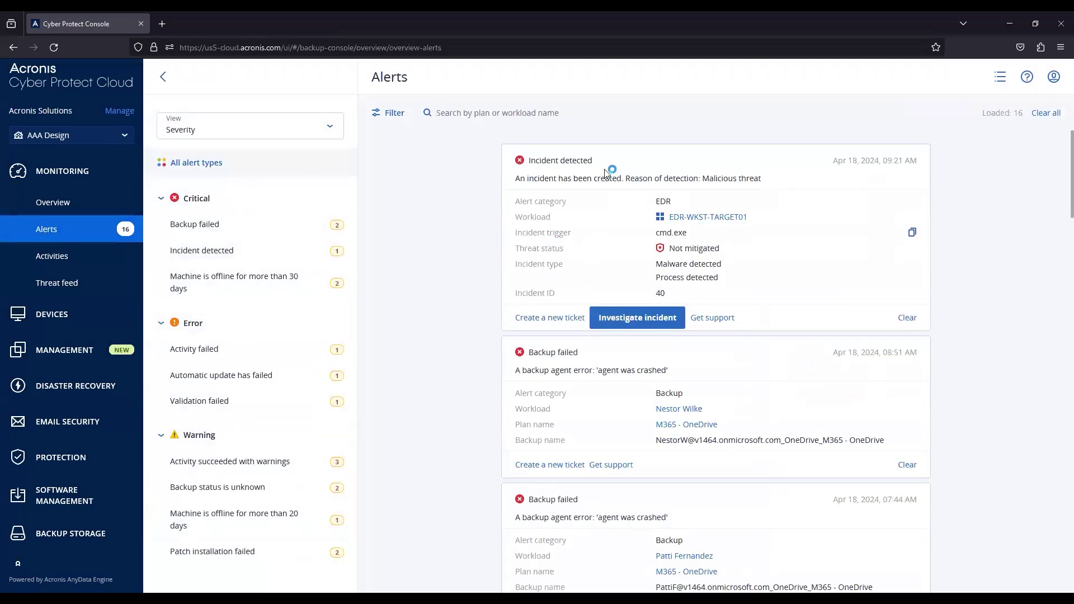
scroll(533, 299, "down", 2)
scroll(533, 299, "down", 7)
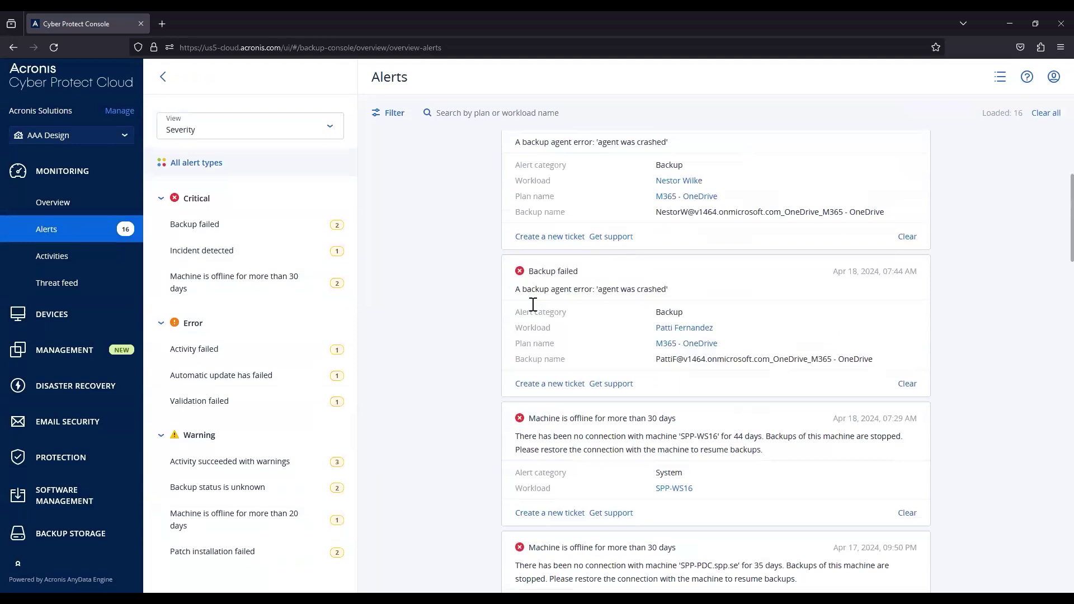
scroll(633, 376, "down", 7)
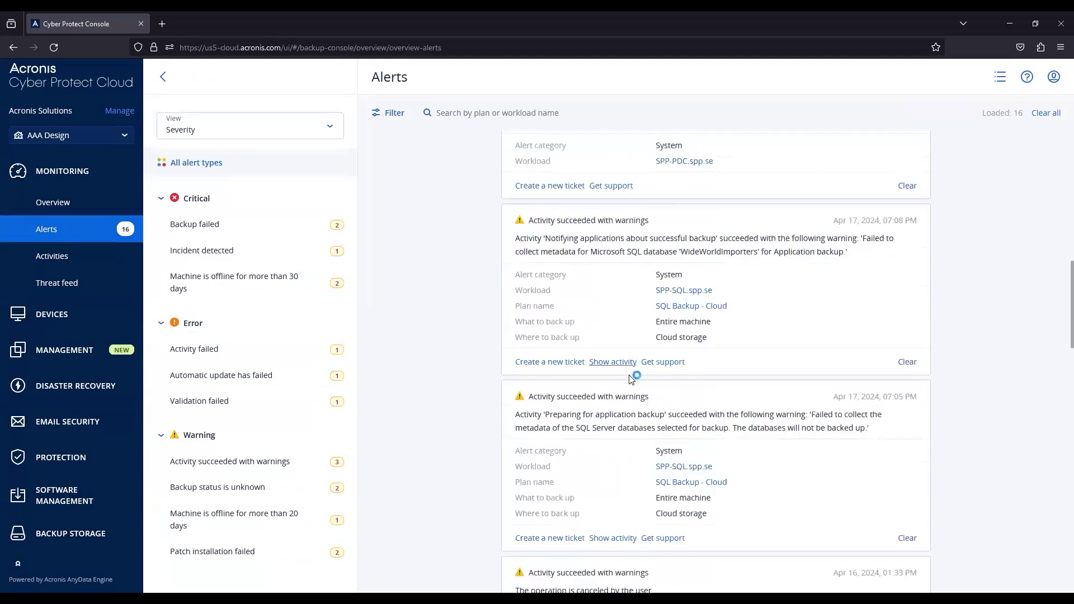
scroll(695, 419, "up", 15)
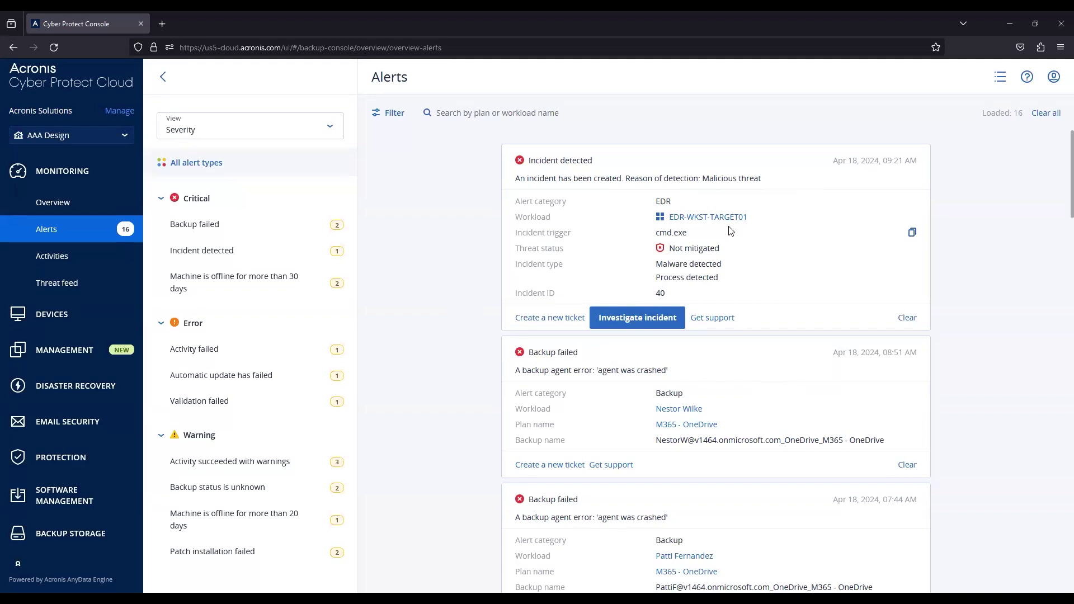
scroll(767, 377, "down", 1)
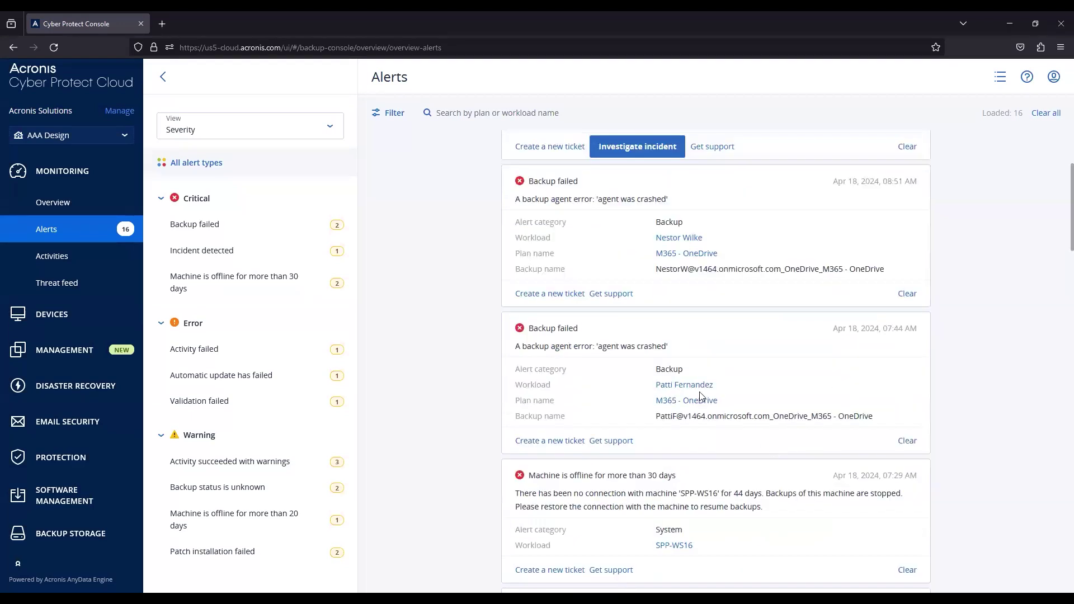
scroll(727, 408, "down", 4)
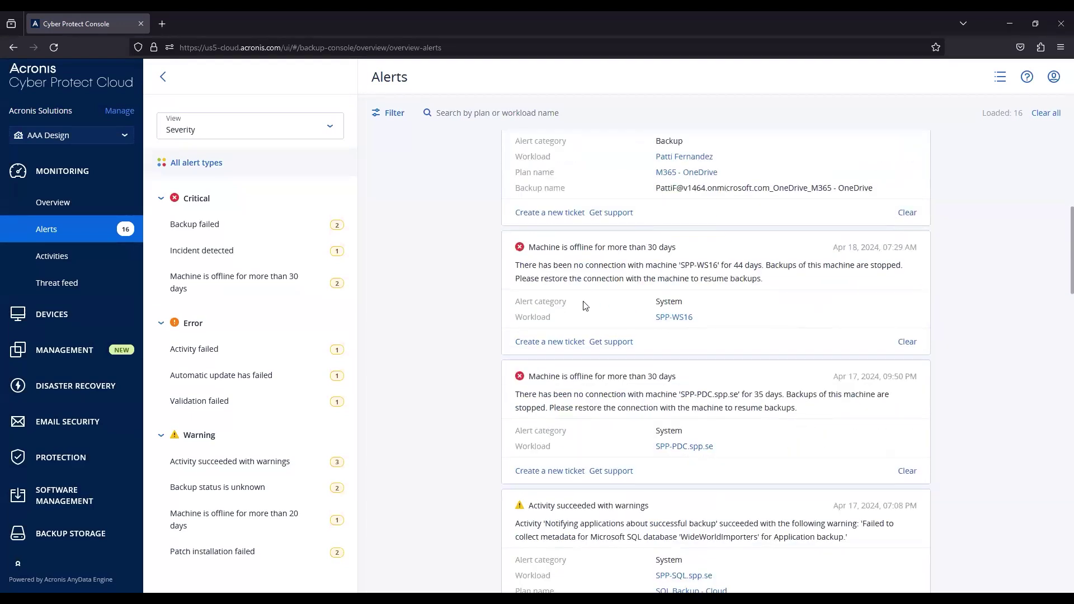
scroll(784, 321, "down", 4)
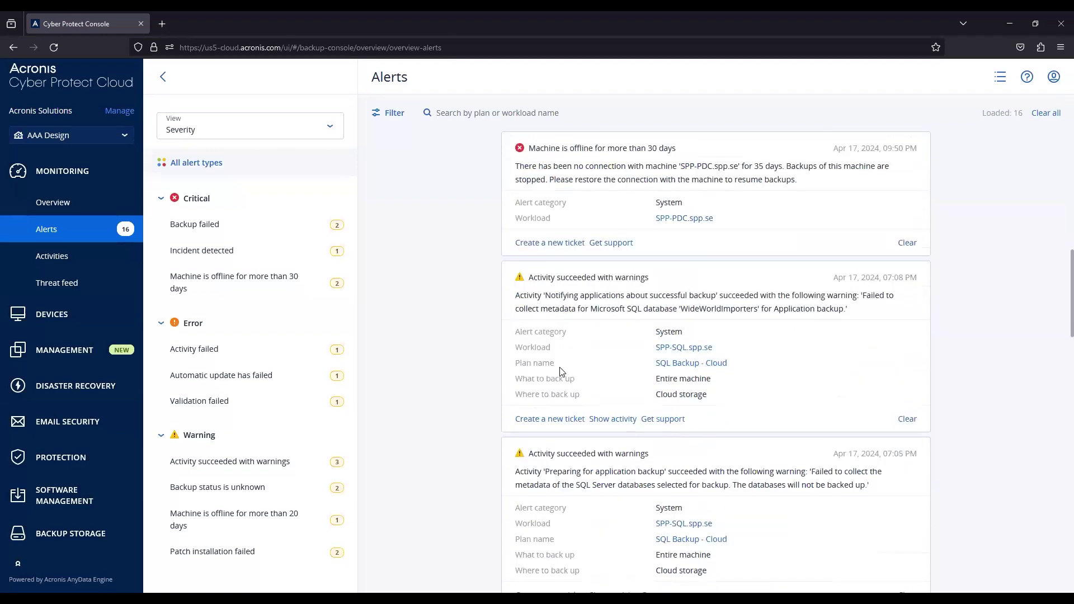
Expand the Managed Machine Service warning to read the SQL Server privileges message, then close it
left_click(615, 421)
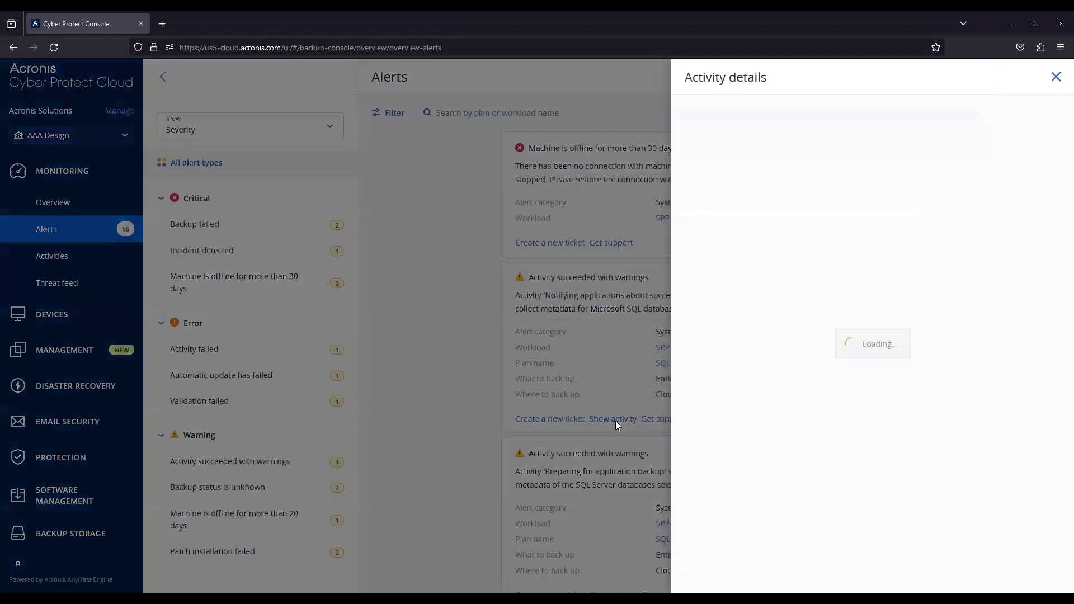
scroll(846, 369, "down", 2)
left_click(844, 339)
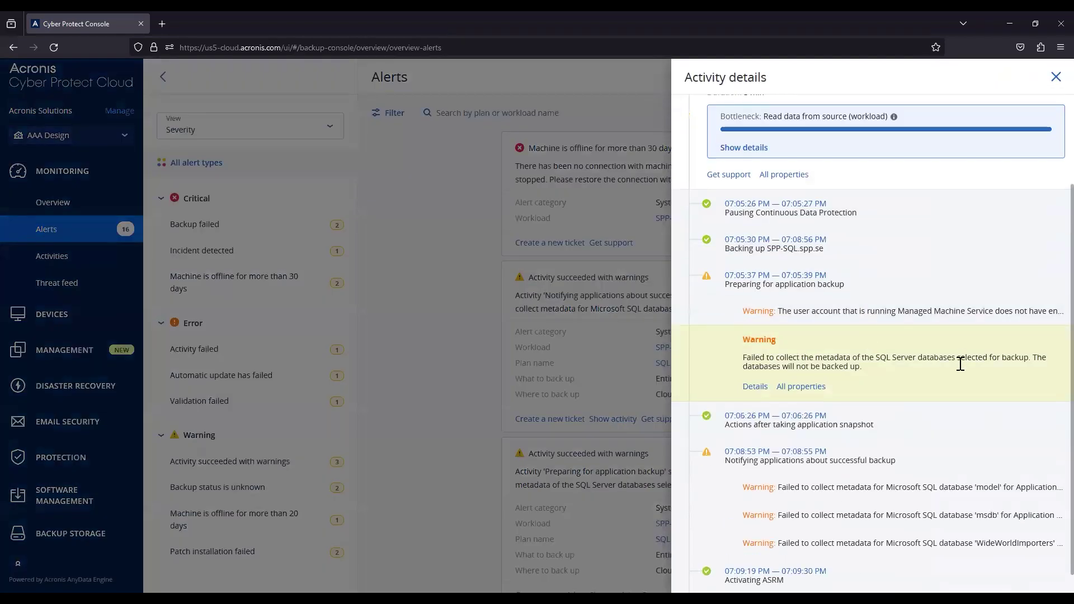
left_click(895, 311)
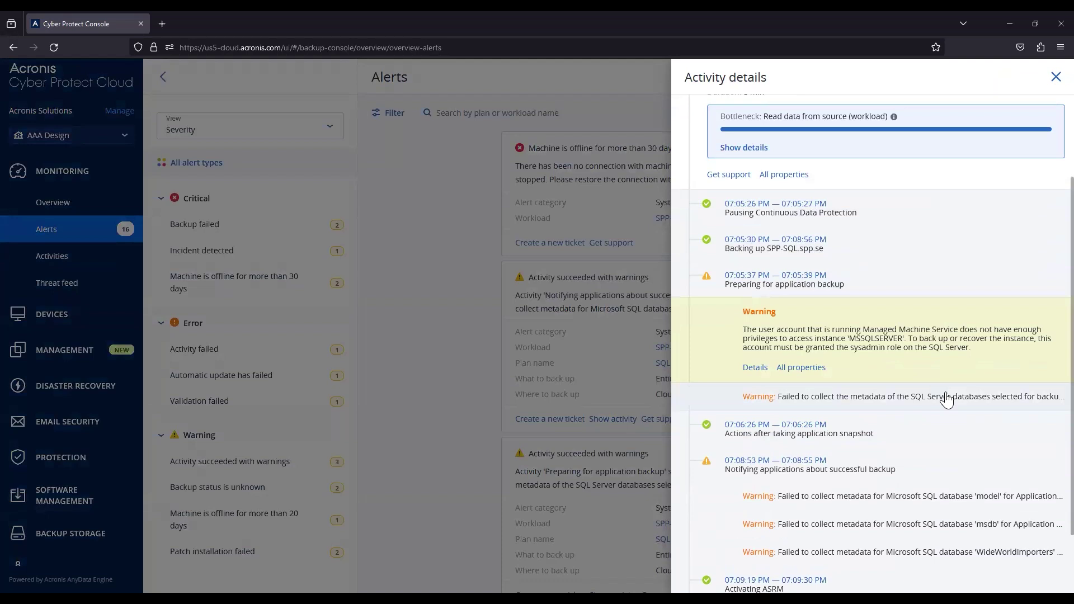
scroll(997, 334, "down", 1)
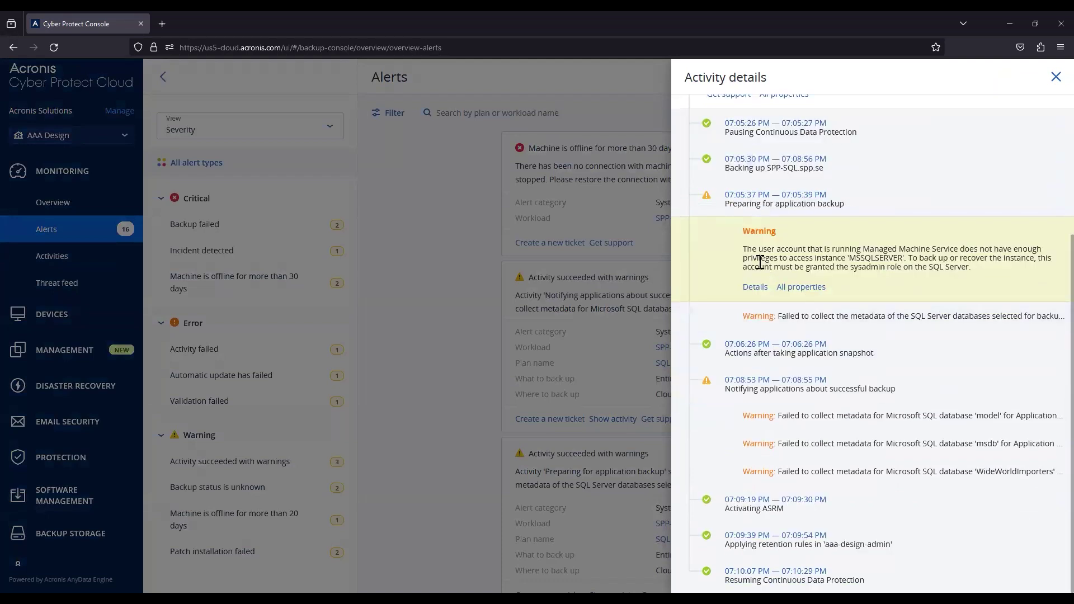
left_click_drag(757, 259, 894, 258)
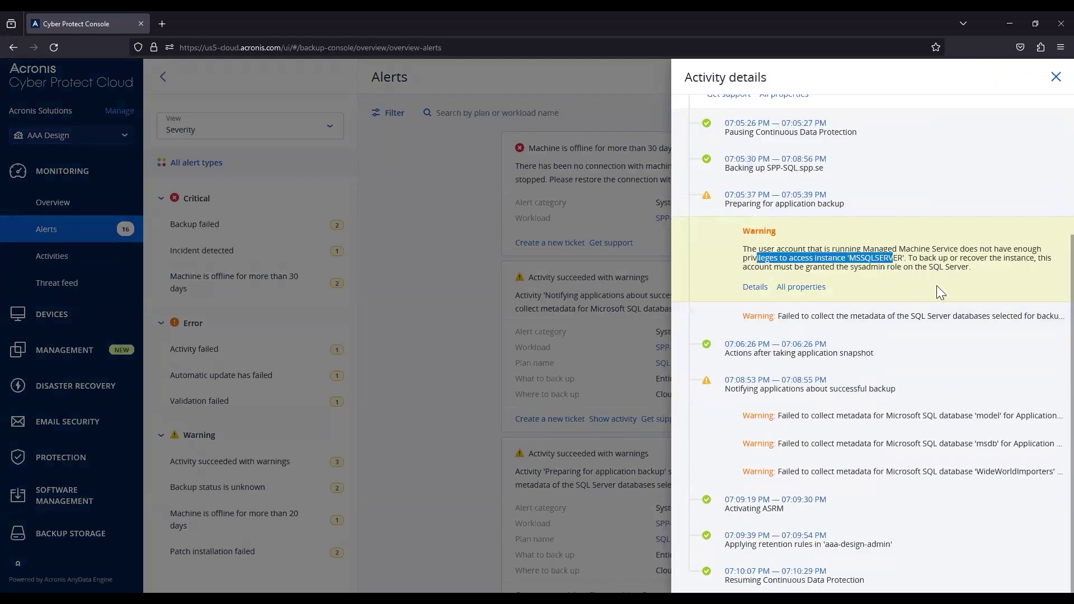
left_click(1056, 77)
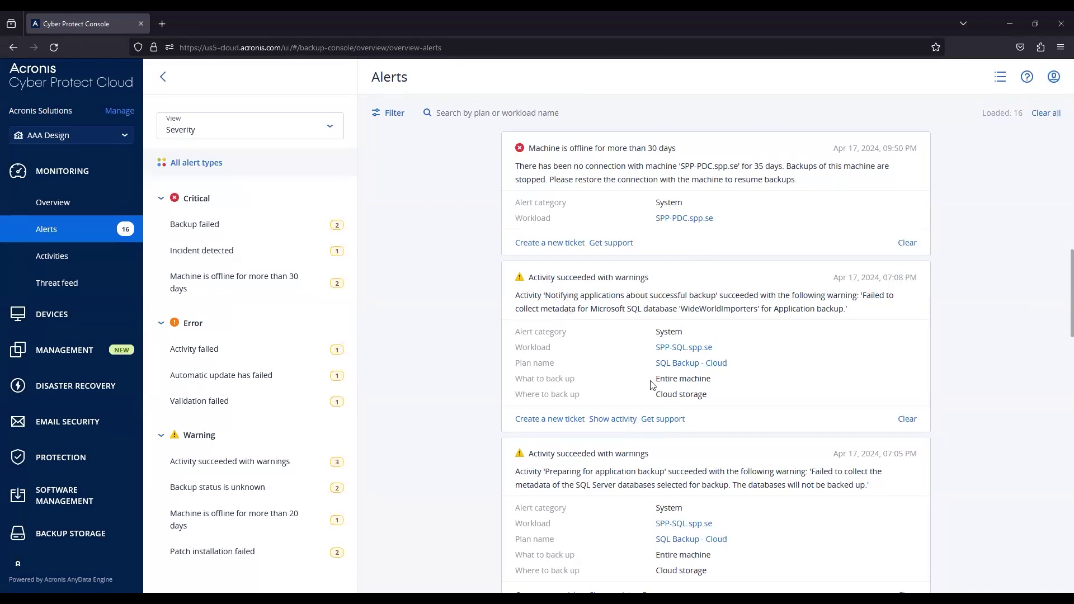
scroll(660, 406, "up", 10)
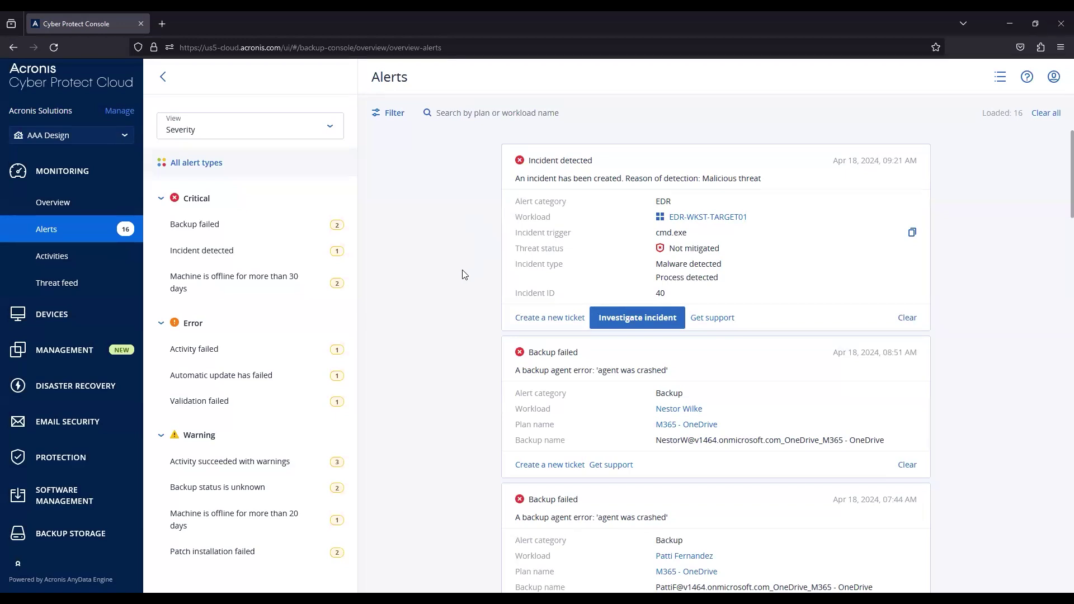
Open Devices > Machines with agents, listing 11 machines with EDR-WKST-TARGET01 flagged Incident detected
left_click(52, 317)
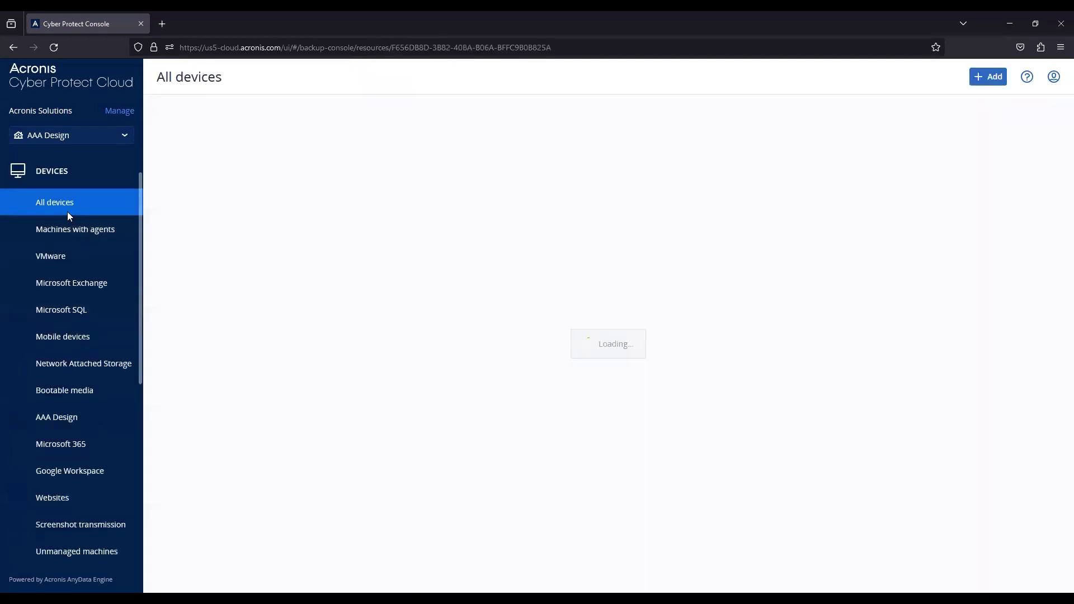
left_click(56, 230)
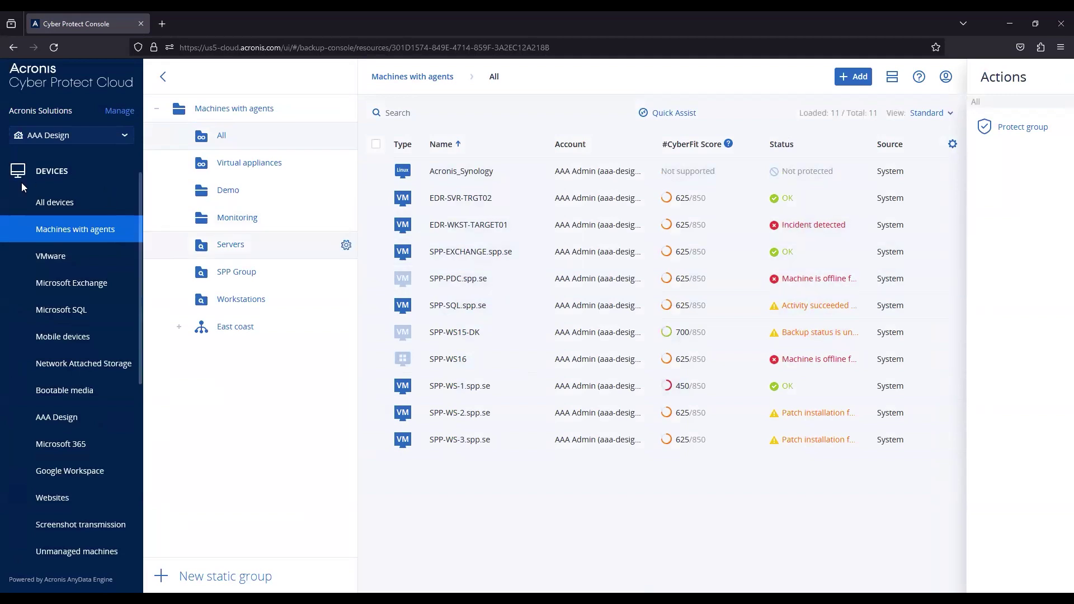
scroll(76, 225, "up", 1)
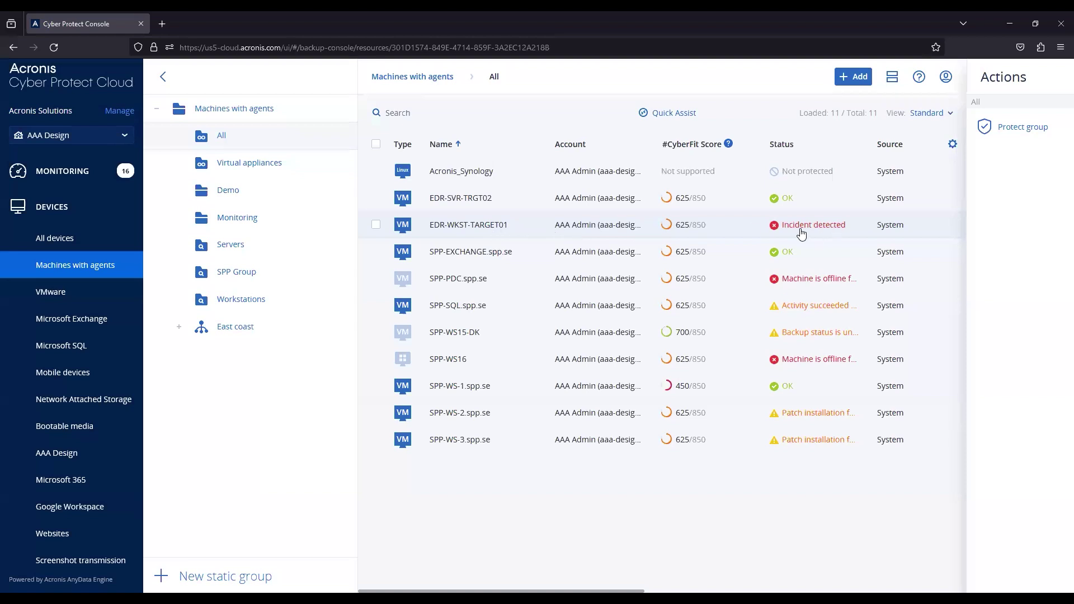
Check EDR-WKST-TARGET01's CyberFit score breakdown, then show its single incident alert, ID 40
left_click(707, 230)
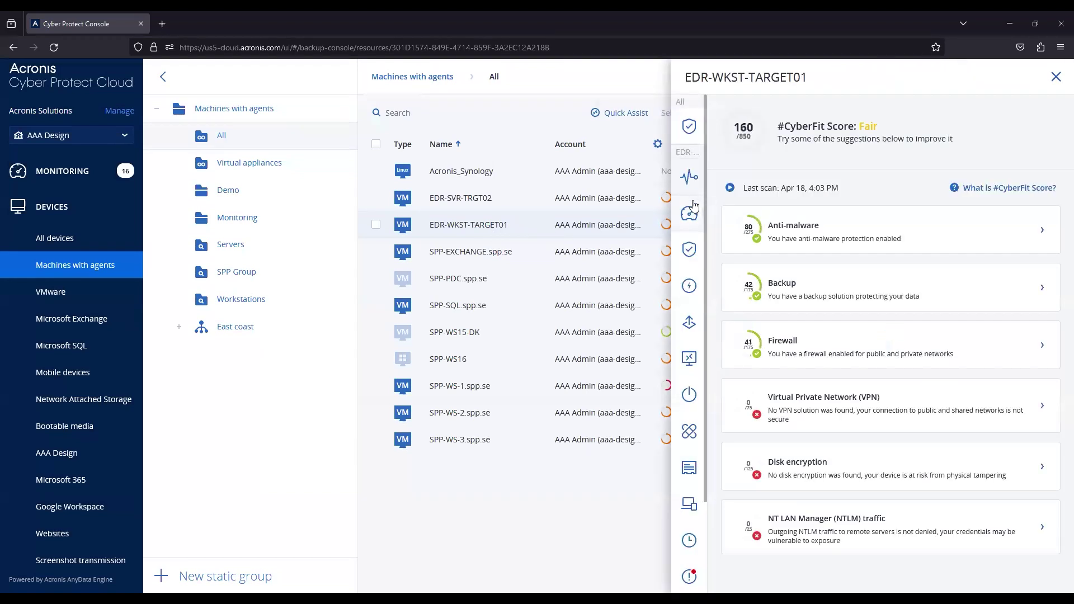
left_click(1056, 77)
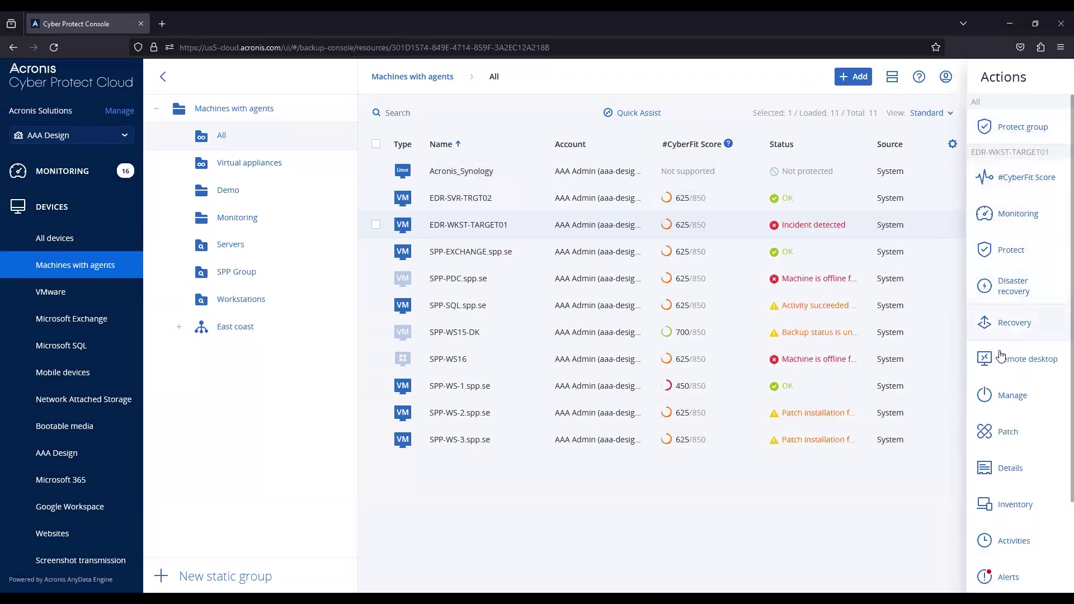
scroll(1011, 520, "down", 2)
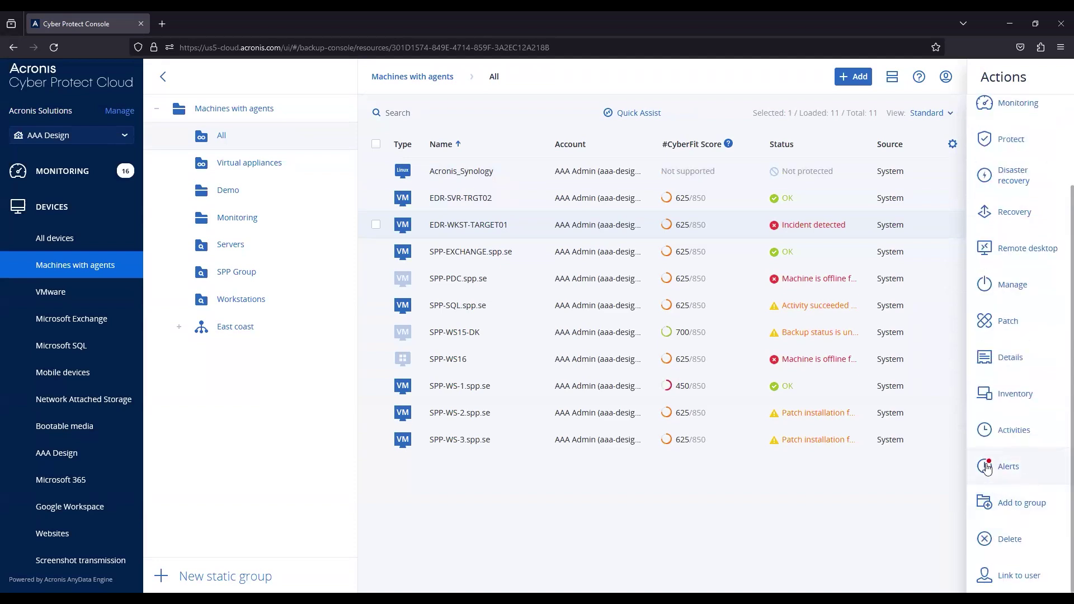
left_click(1026, 476)
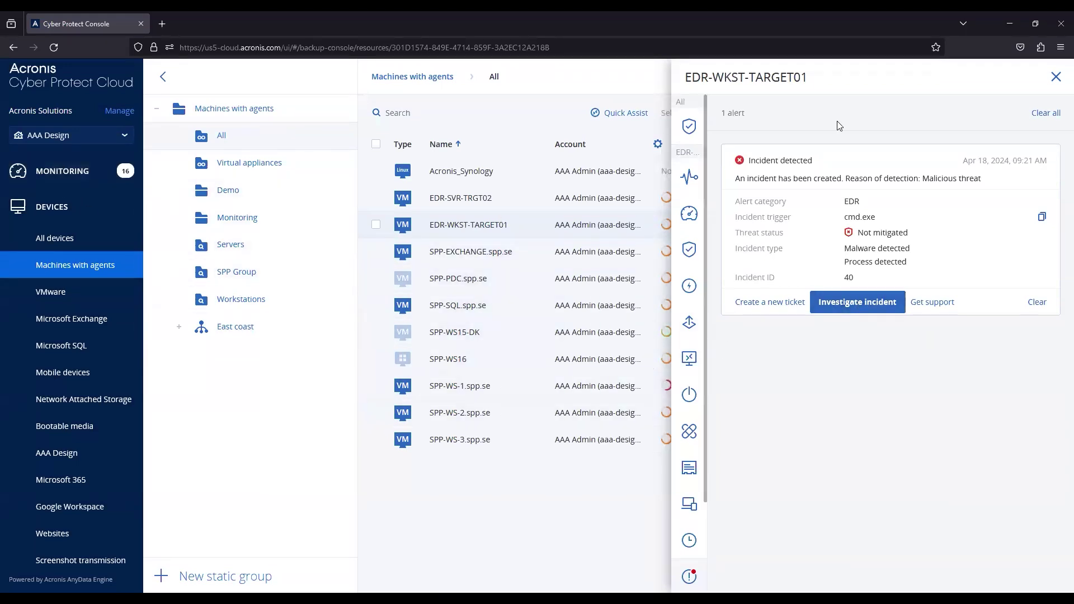
Close EDR-WKST-TARGET01's alert panel and scroll the sidebar down toward Protection
left_click(1057, 78)
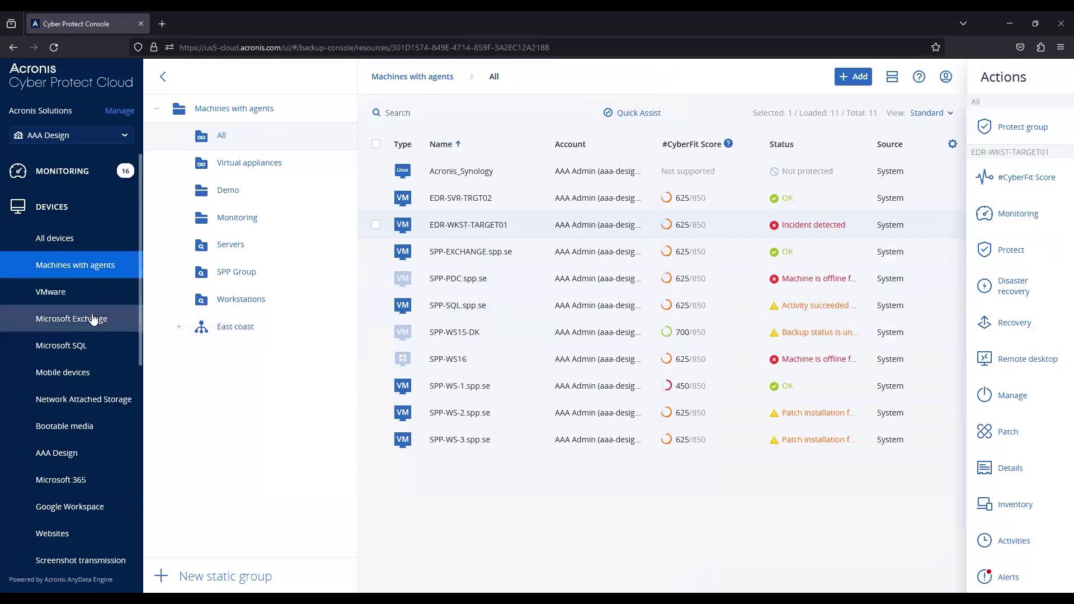
scroll(89, 318, "down", 2)
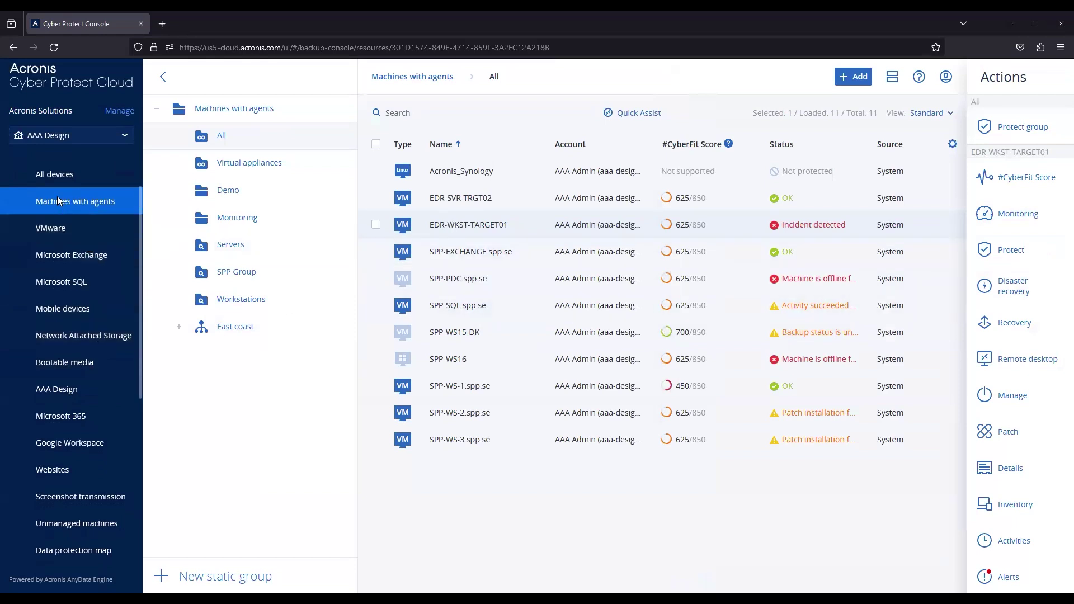
scroll(55, 201, "up", 2)
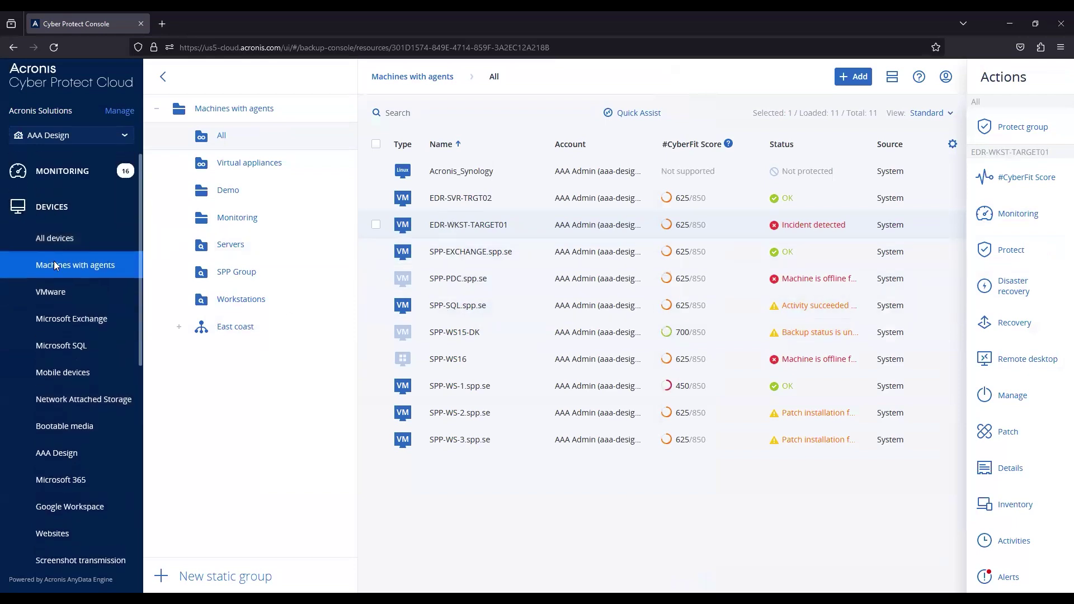
scroll(46, 338, "down", 8)
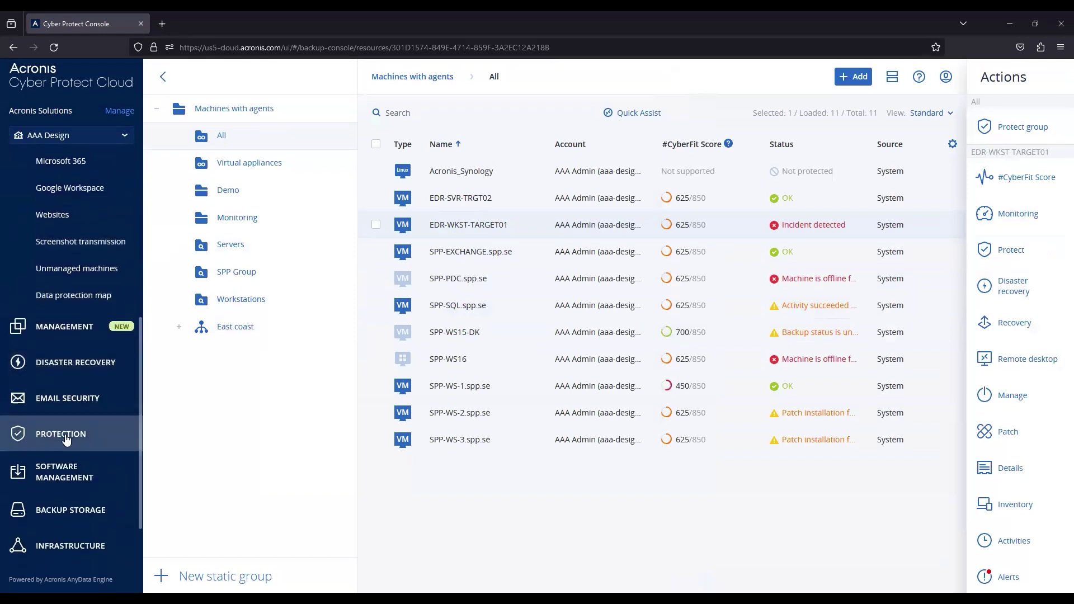
Open the Protection Incidents page, showing 21 of 32 incidents unmitigated, led by incident 40
left_click(66, 440)
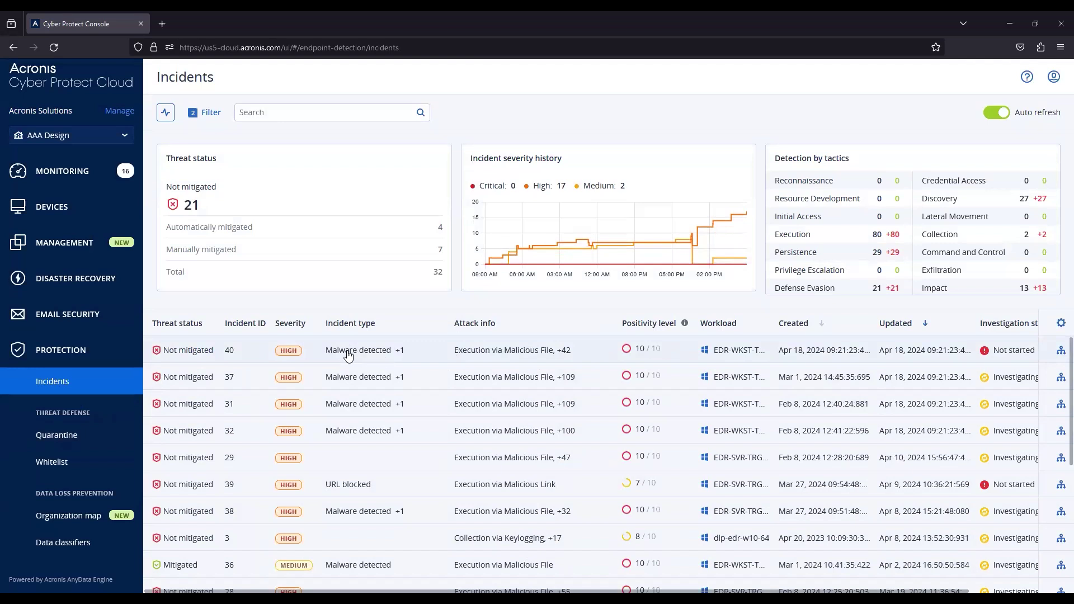
Visit the all-devices list, then return to the Monitoring Overview dashboard
left_click(57, 206)
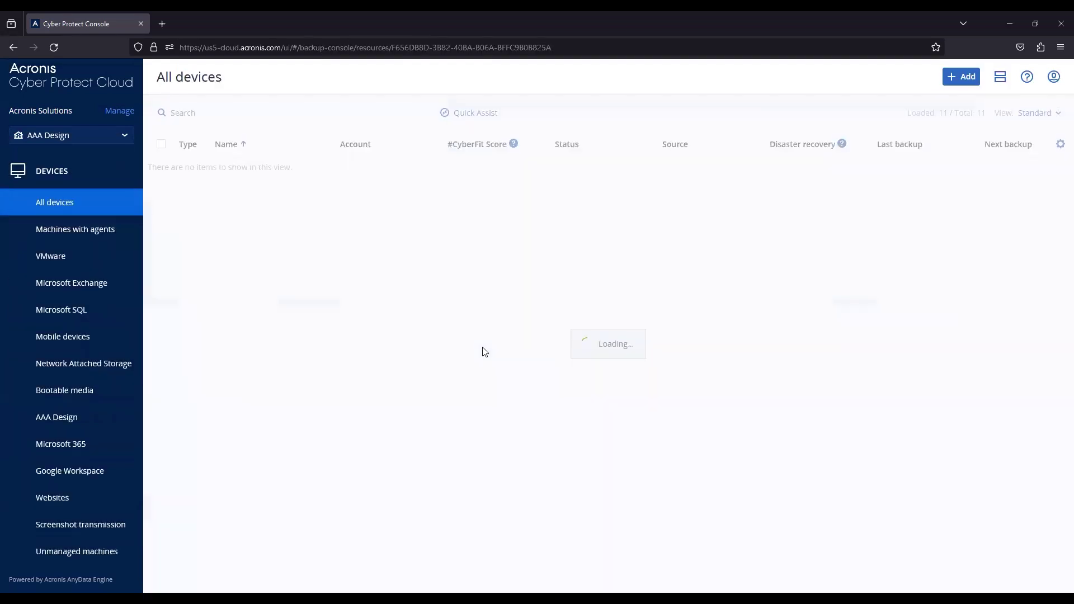
scroll(77, 283, "up", 1)
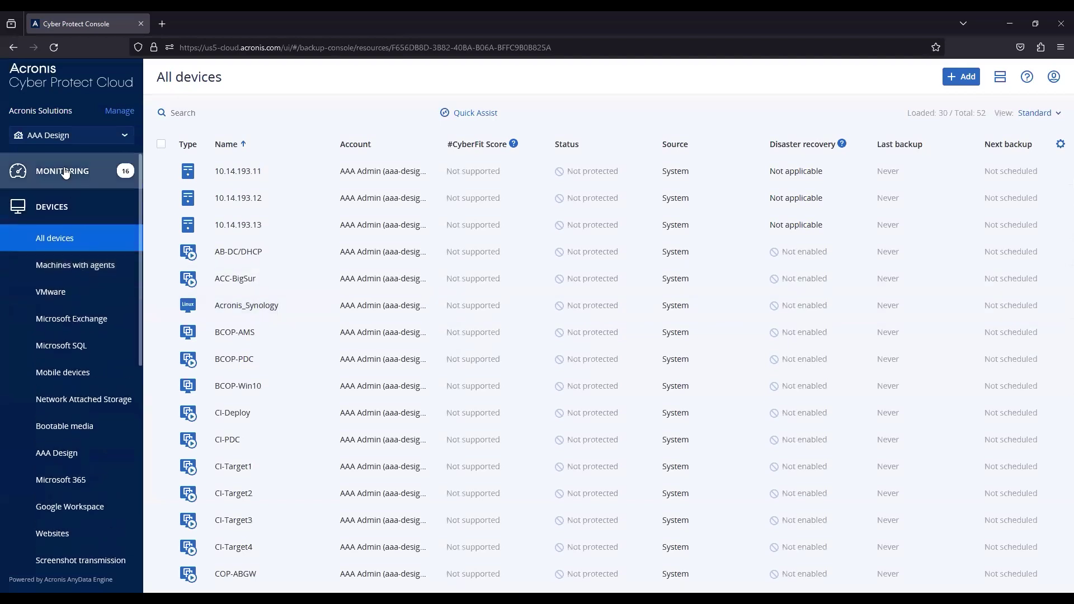
left_click(62, 170)
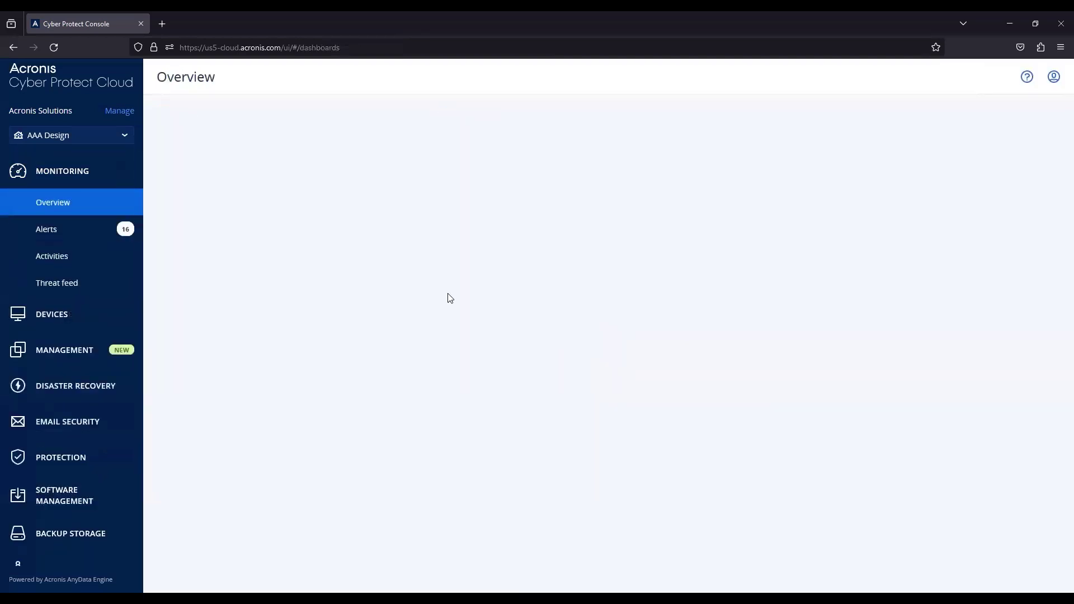